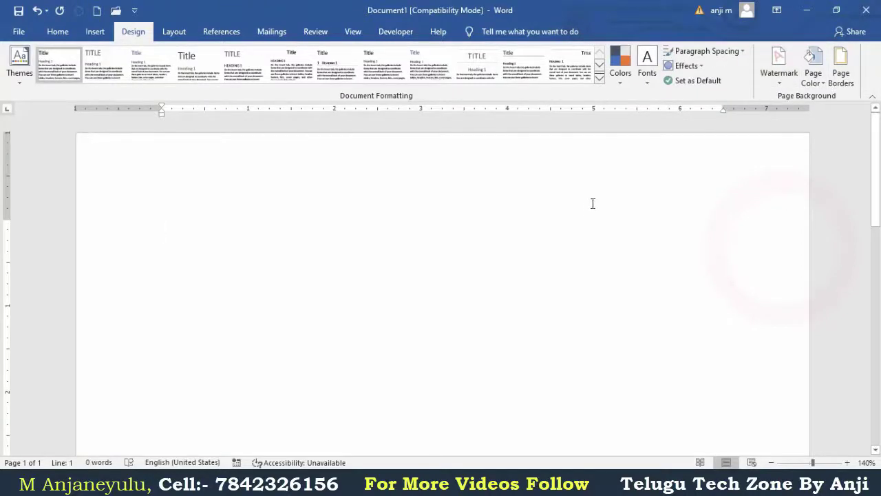
- Generate pages of sample paragraphs with =rand(345) and scroll through the result
{"action": "type", "text": "=rand(345"}
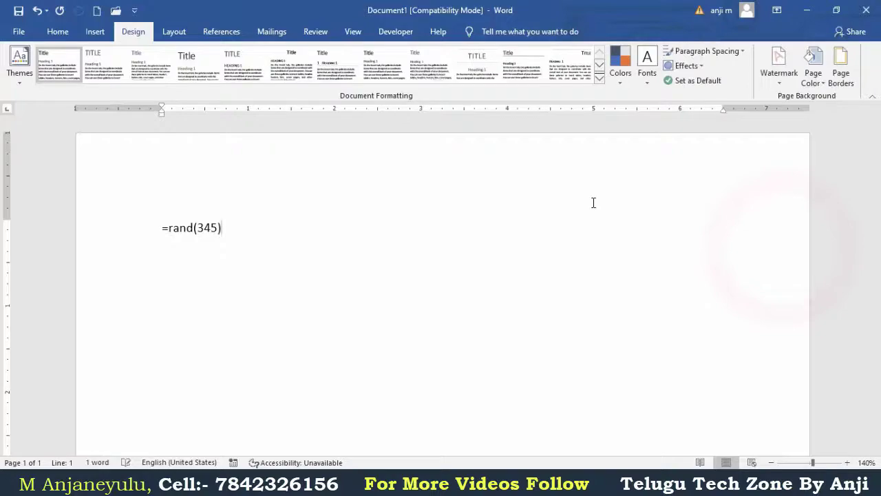
{"action": "key", "text": "Return"}
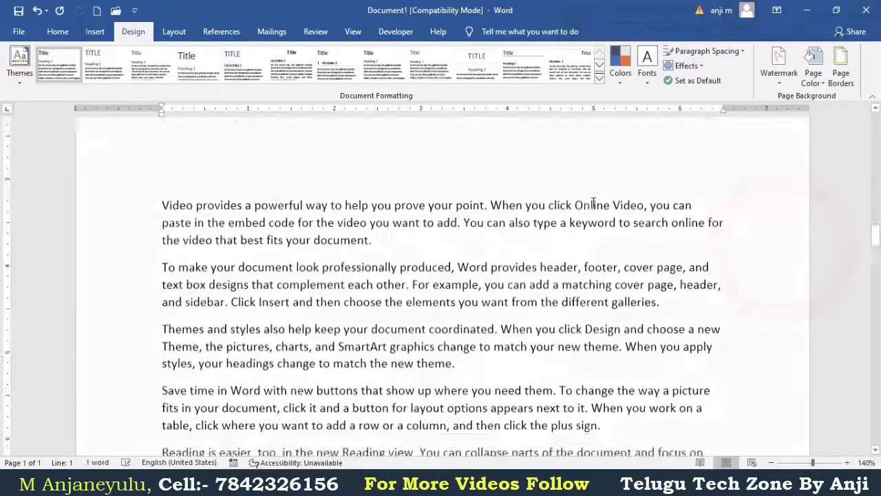
{"action": "scroll", "coordinate": [712, 330], "scroll_direction": "up", "scroll_amount": 3}
{"action": "scroll", "coordinate": [711, 331], "scroll_direction": "up", "scroll_amount": 2}
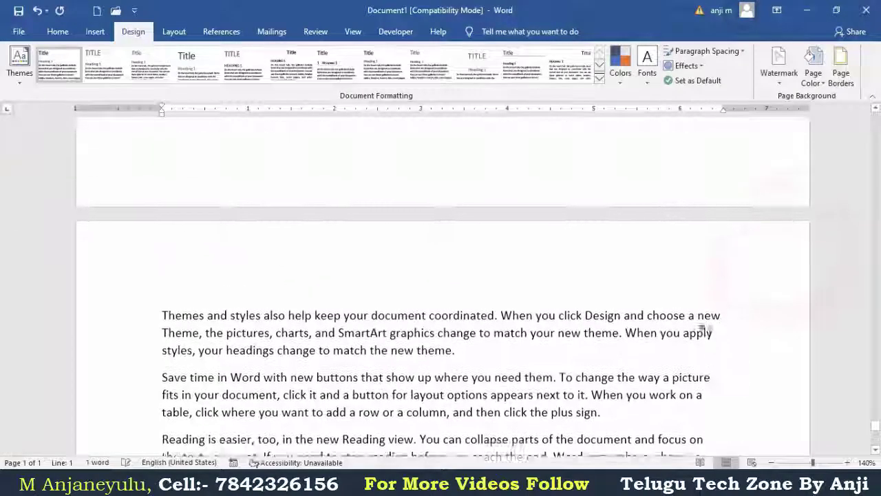
{"action": "scroll", "coordinate": [711, 330], "scroll_direction": "up", "scroll_amount": 2}
{"action": "scroll", "coordinate": [712, 323], "scroll_direction": "up", "scroll_amount": 2}
{"action": "scroll", "coordinate": [711, 310], "scroll_direction": "up", "scroll_amount": 2}
{"action": "scroll", "coordinate": [712, 313], "scroll_direction": "up", "scroll_amount": 3}
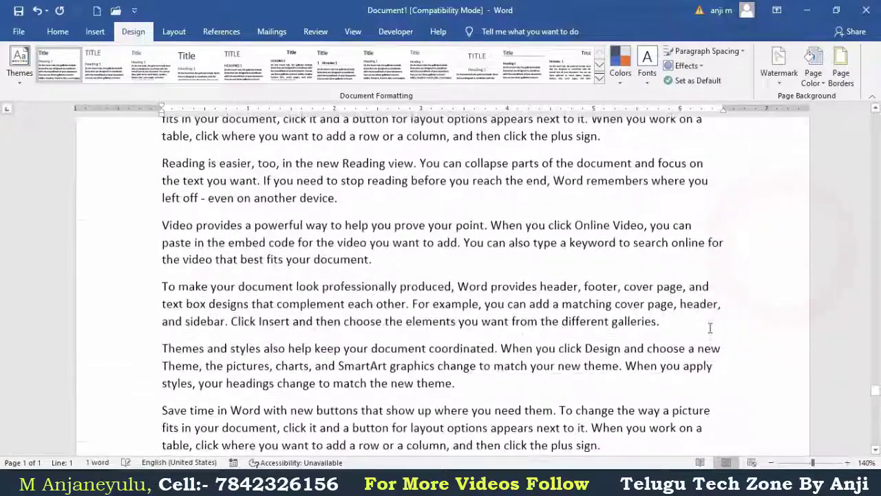
{"action": "scroll", "coordinate": [710, 321], "scroll_direction": "up", "scroll_amount": 3}
{"action": "scroll", "coordinate": [710, 326], "scroll_direction": "up", "scroll_amount": 3}
{"action": "scroll", "coordinate": [711, 324], "scroll_direction": "up", "scroll_amount": 1}
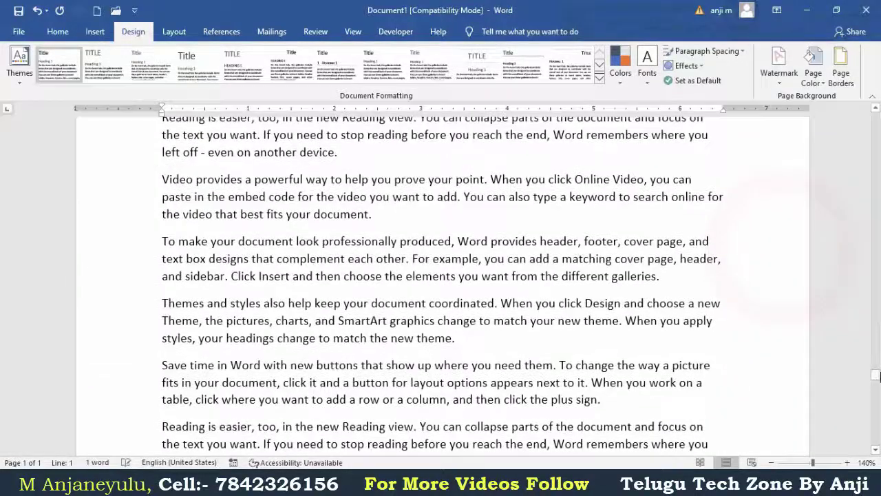
{"action": "scroll", "coordinate": [606, 234], "scroll_direction": "up", "scroll_amount": 10}
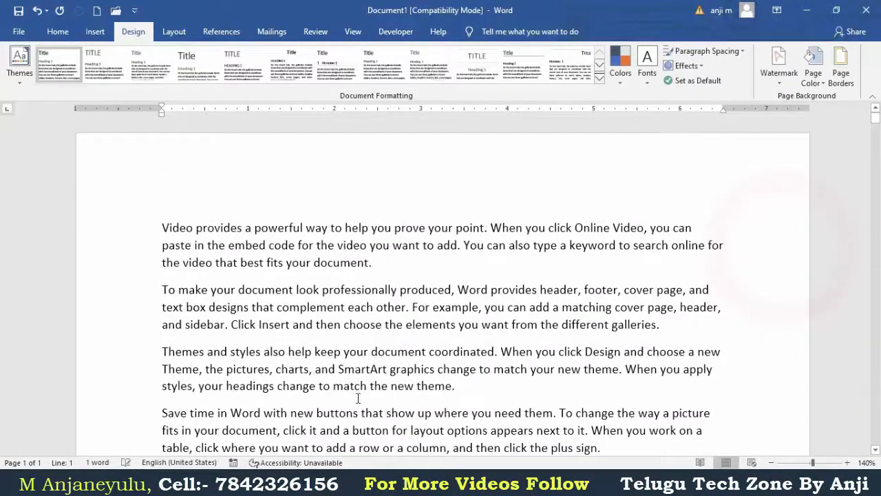
{"action": "scroll", "coordinate": [303, 293], "scroll_direction": "down", "scroll_amount": 3}
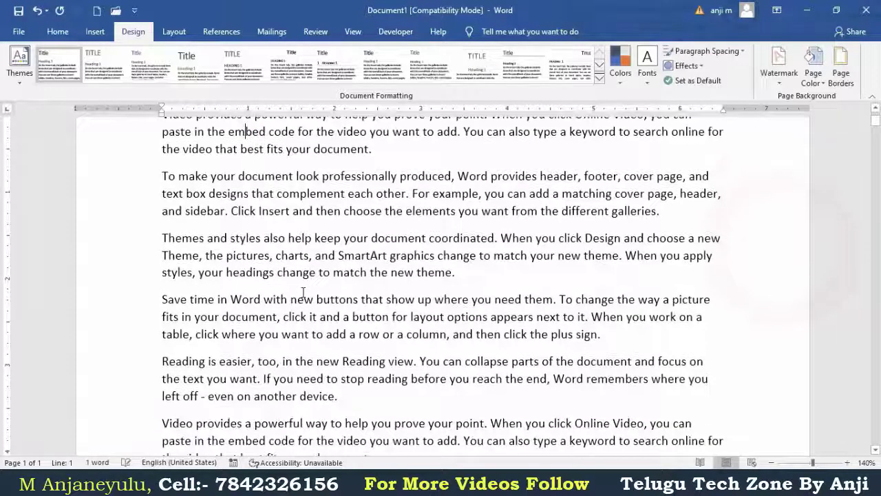
{"action": "scroll", "coordinate": [303, 292], "scroll_direction": "down", "scroll_amount": 3}
{"action": "scroll", "coordinate": [303, 292], "scroll_direction": "down", "scroll_amount": 1}
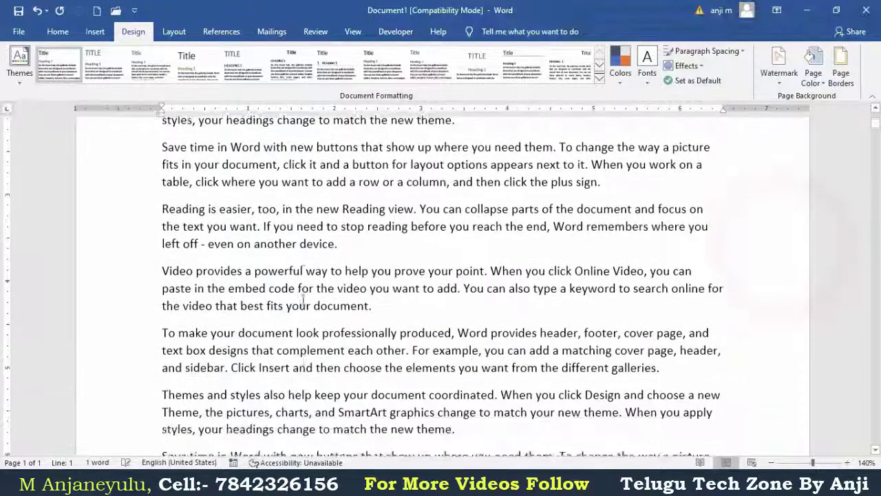
{"action": "scroll", "coordinate": [241, 347], "scroll_direction": "down", "scroll_amount": 2}
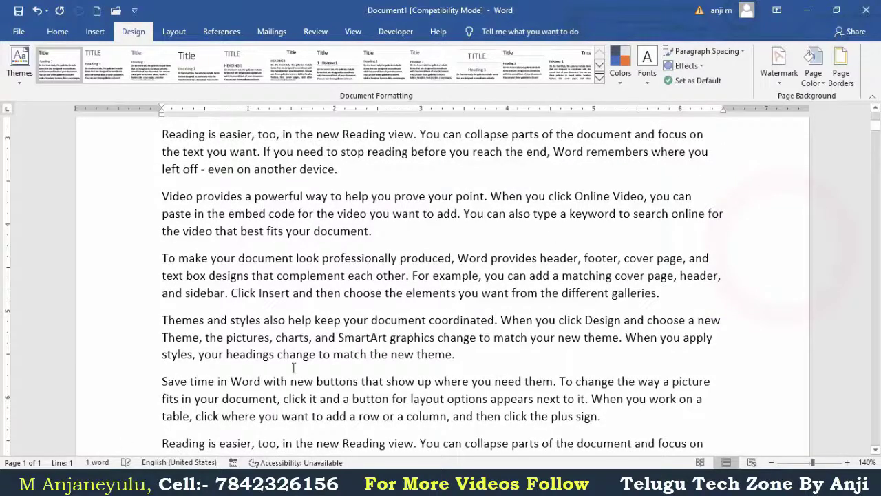
- Open the Custom Watermark settings from the Design tab's Watermark gallery
{"action": "left_click", "coordinate": [532, 274]}
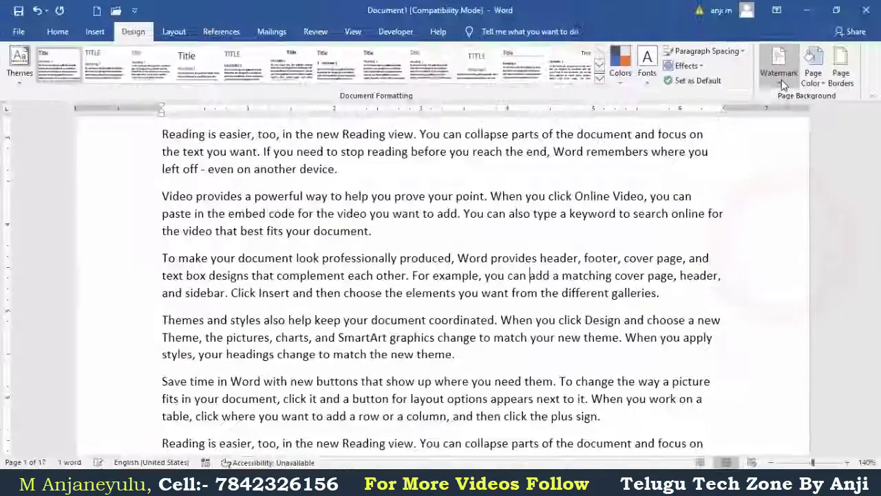
{"action": "left_click", "coordinate": [782, 75]}
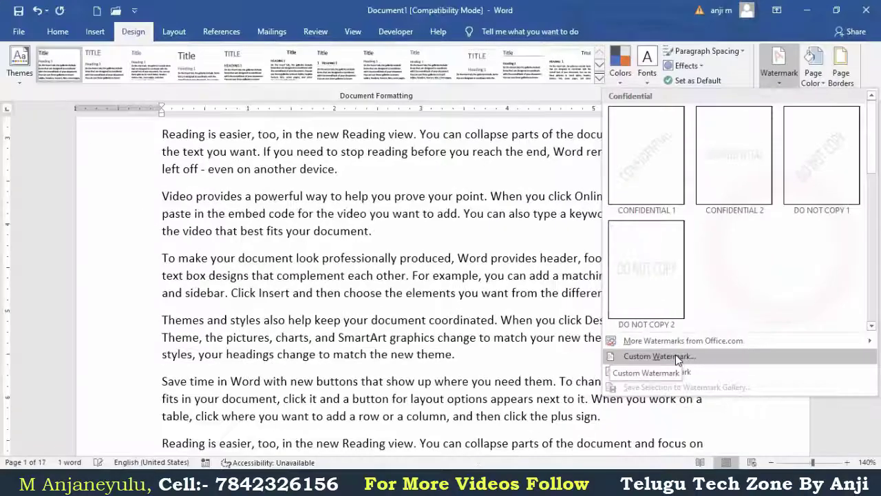
{"action": "left_click", "coordinate": [676, 354]}
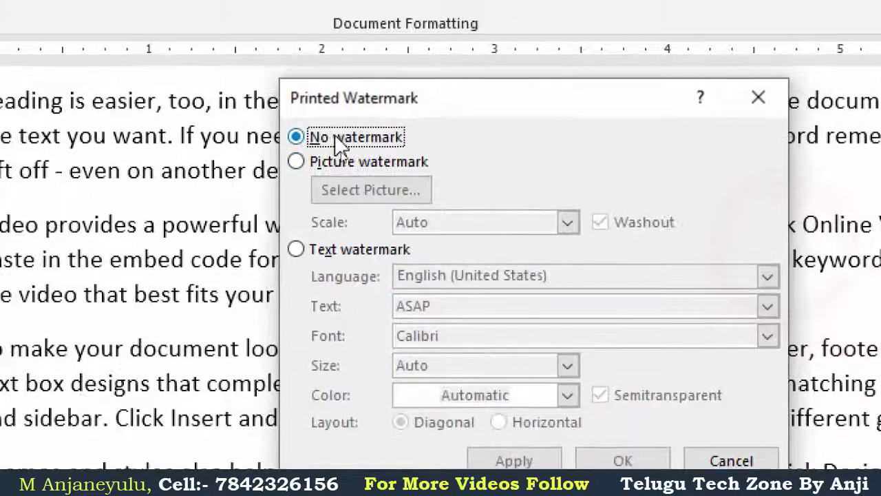
- Apply a diagonal Calibri text watermark with the channel name instead of ASAP
{"action": "left_click", "coordinate": [369, 251]}
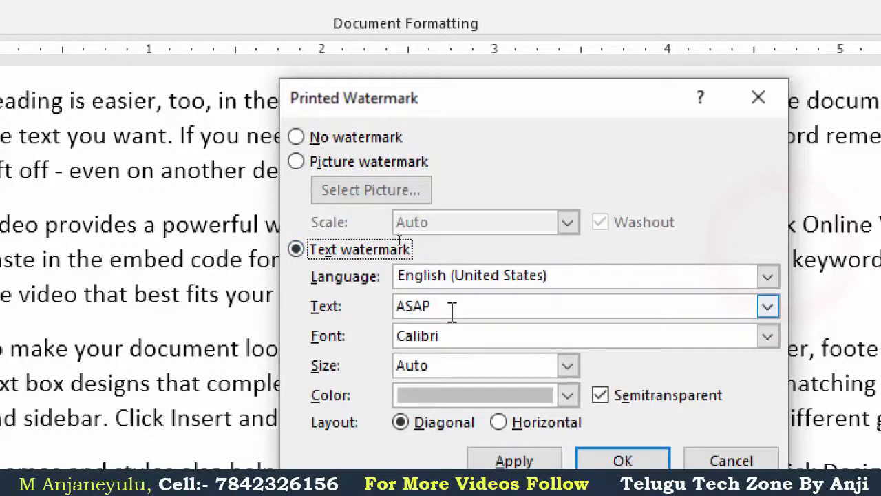
{"action": "left_click_drag", "start_coordinate": [451, 311], "coordinate": [350, 309]}
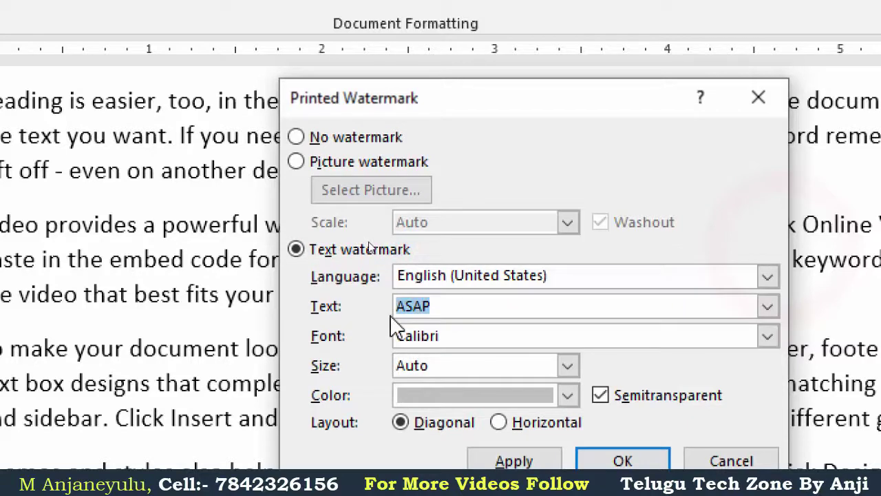
{"action": "type", "text": "Tel"}
{"action": "type", "text": "gugu "}
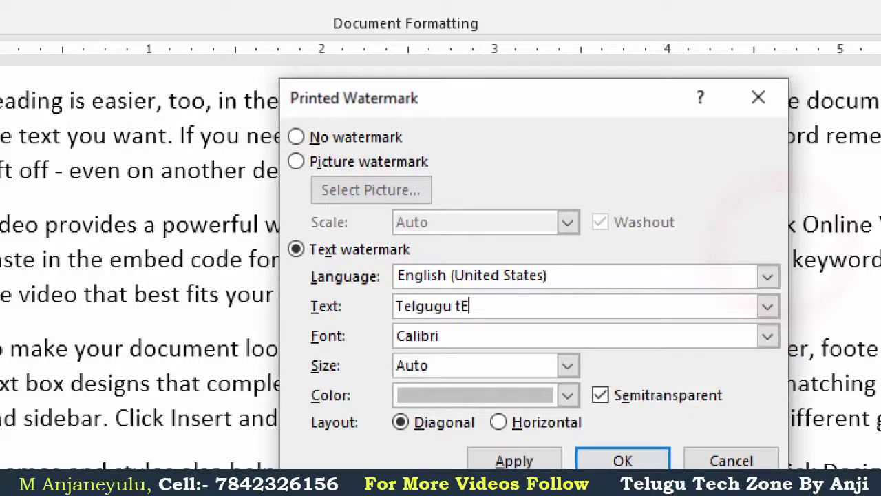
{"action": "type", "text": "Tech Zo"}
{"action": "type", "text": "ne By "}
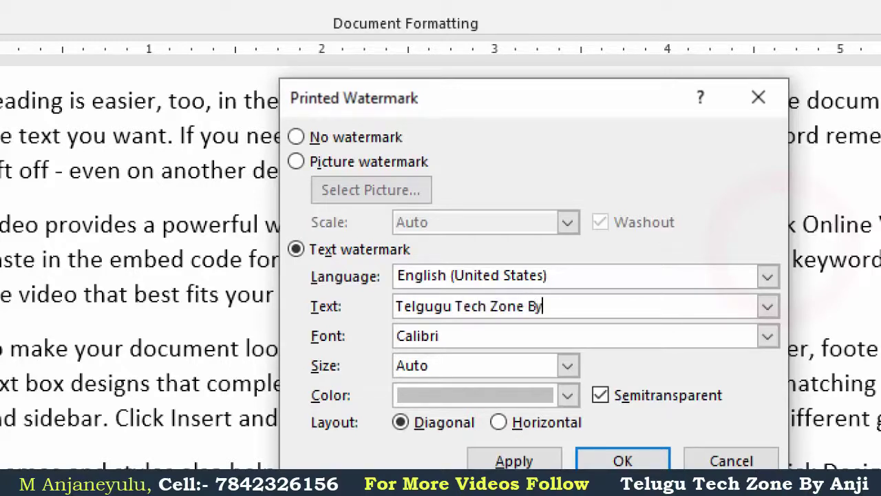
{"action": "type", "text": "Anji"}
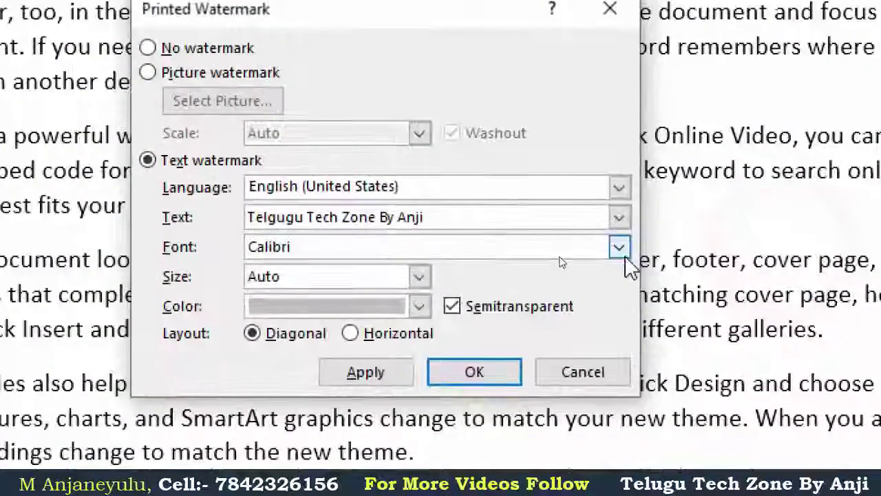
{"action": "left_click", "coordinate": [620, 250]}
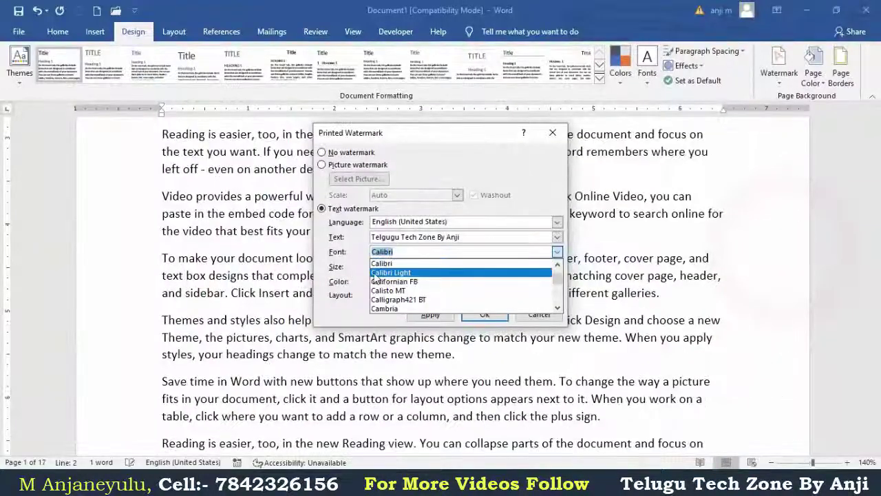
{"action": "left_click", "coordinate": [341, 298]}
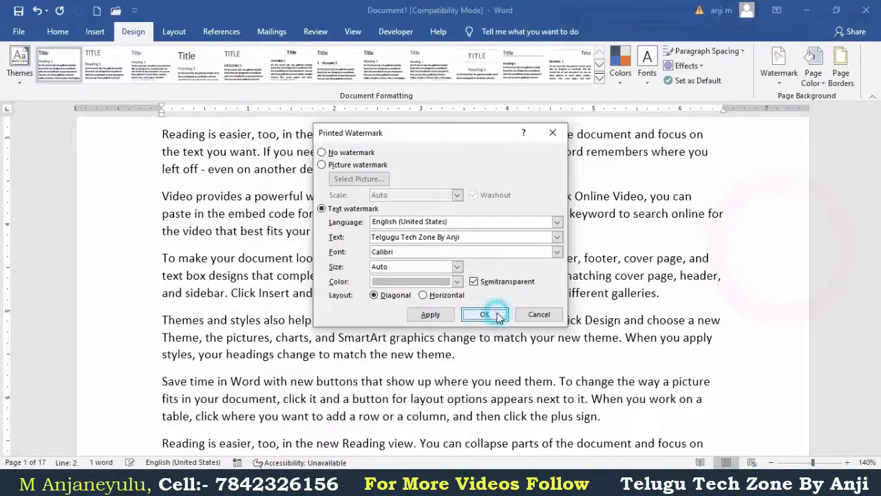
{"action": "left_click", "coordinate": [532, 310]}
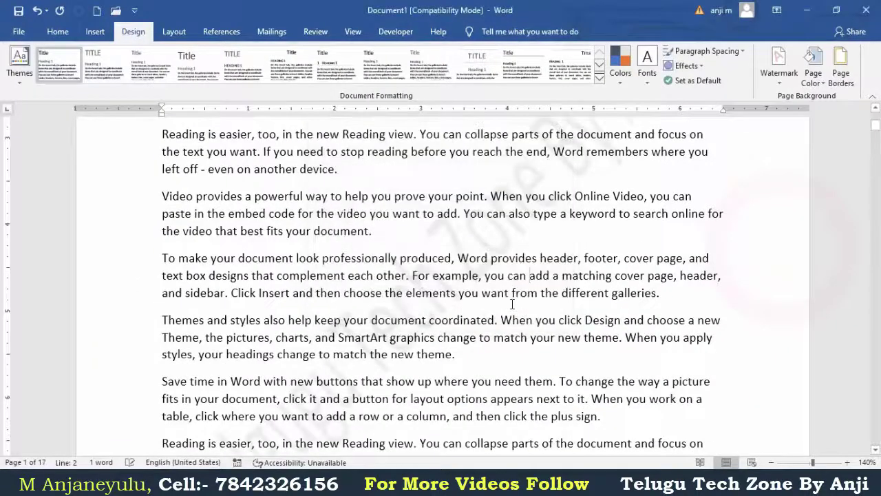
{"action": "scroll", "coordinate": [533, 258], "scroll_direction": "down", "scroll_amount": 3}
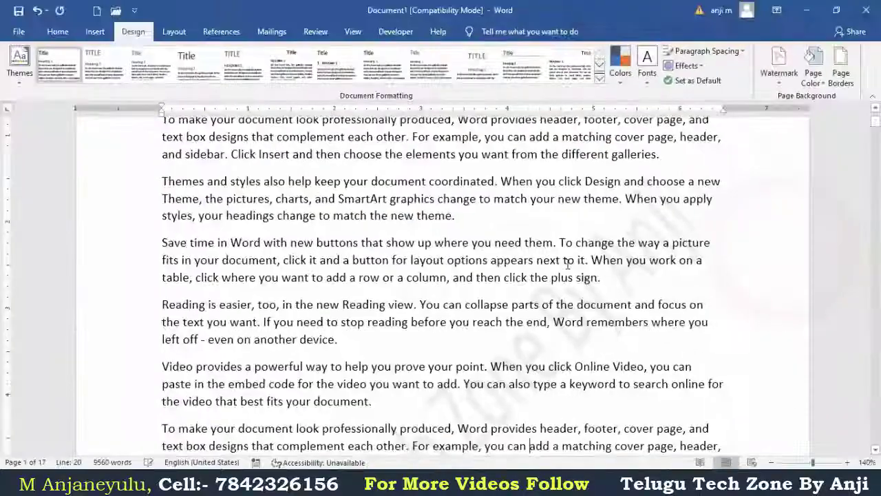
{"action": "scroll", "coordinate": [568, 264], "scroll_direction": "down", "scroll_amount": 10}
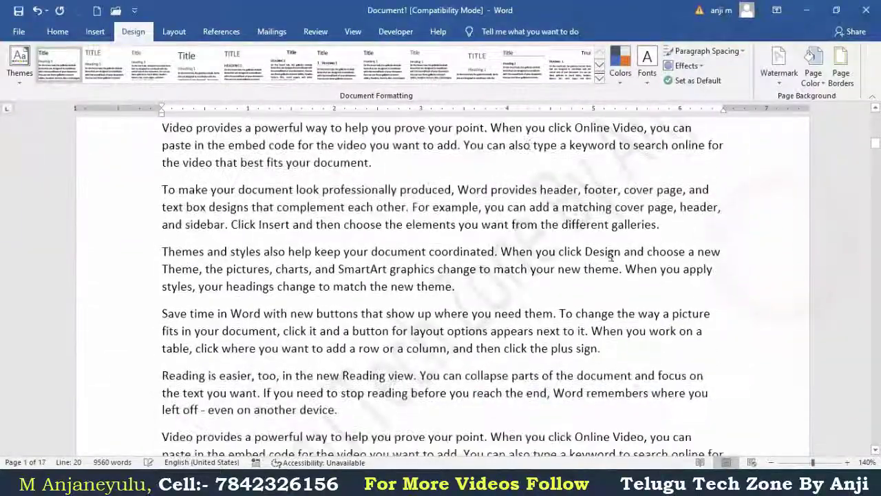
{"action": "scroll", "coordinate": [485, 277], "scroll_direction": "down", "scroll_amount": 4}
{"action": "scroll", "coordinate": [496, 282], "scroll_direction": "down", "scroll_amount": 6}
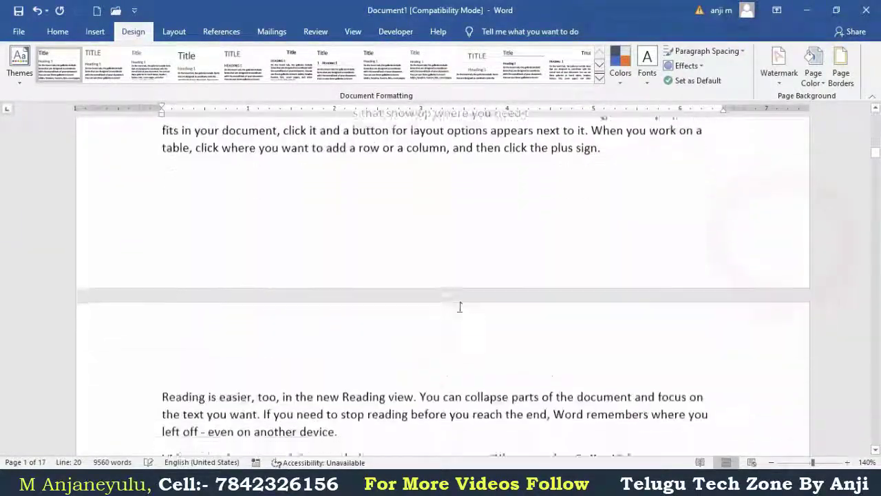
{"action": "scroll", "coordinate": [537, 290], "scroll_direction": "down", "scroll_amount": 4}
{"action": "scroll", "coordinate": [558, 296], "scroll_direction": "down", "scroll_amount": 3}
{"action": "scroll", "coordinate": [561, 276], "scroll_direction": "down", "scroll_amount": 3}
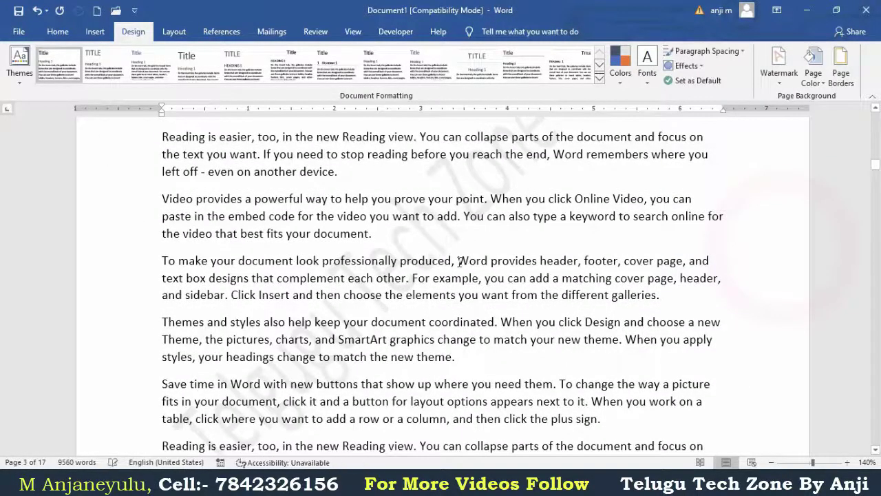
{"action": "scroll", "coordinate": [458, 264], "scroll_direction": "down", "scroll_amount": 5}
{"action": "scroll", "coordinate": [459, 263], "scroll_direction": "down", "scroll_amount": 3}
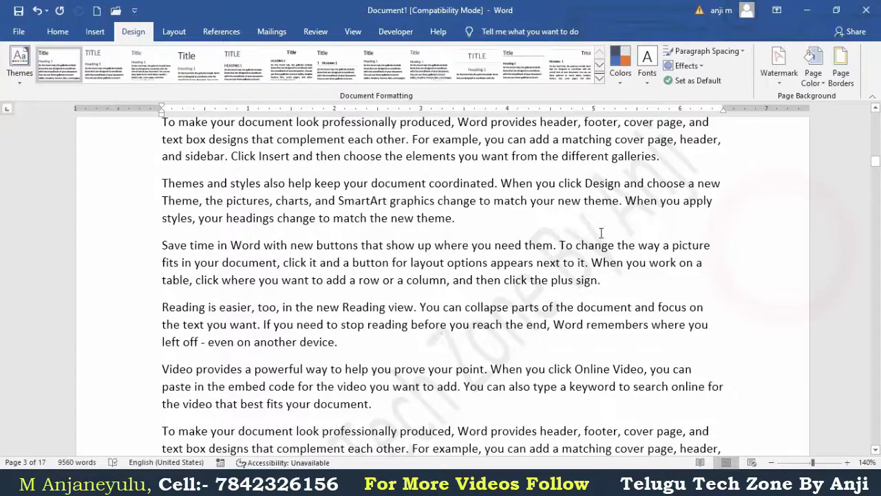
{"action": "scroll", "coordinate": [620, 217], "scroll_direction": "down", "scroll_amount": 3}
{"action": "scroll", "coordinate": [516, 258], "scroll_direction": "down", "scroll_amount": 5}
{"action": "scroll", "coordinate": [384, 309], "scroll_direction": "down", "scroll_amount": 1}
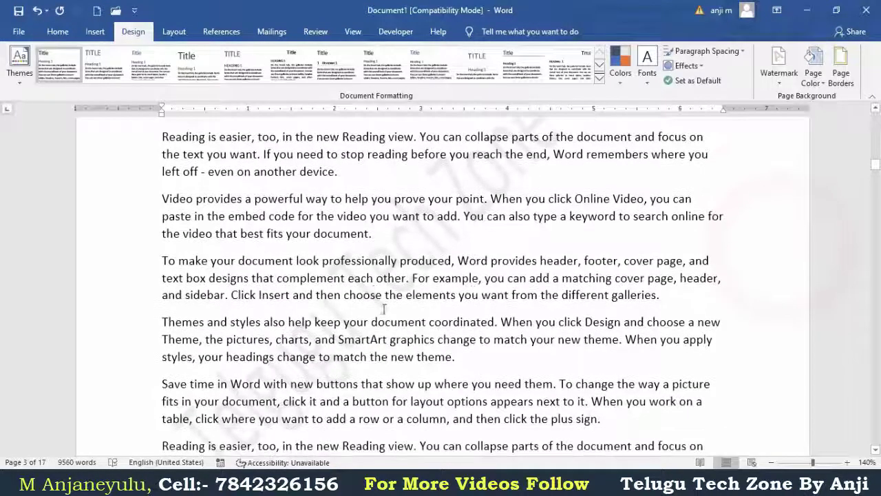
{"action": "scroll", "coordinate": [409, 280], "scroll_direction": "up", "scroll_amount": 8}
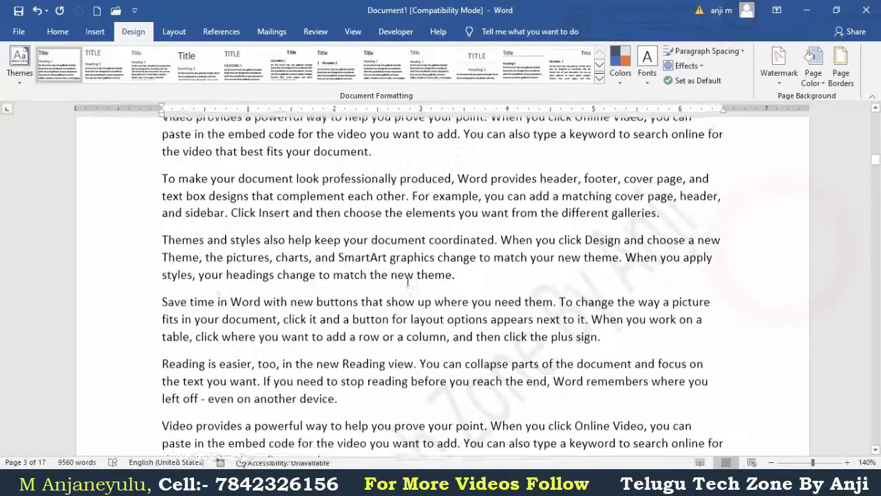
{"action": "scroll", "coordinate": [622, 236], "scroll_direction": "up", "scroll_amount": 2}
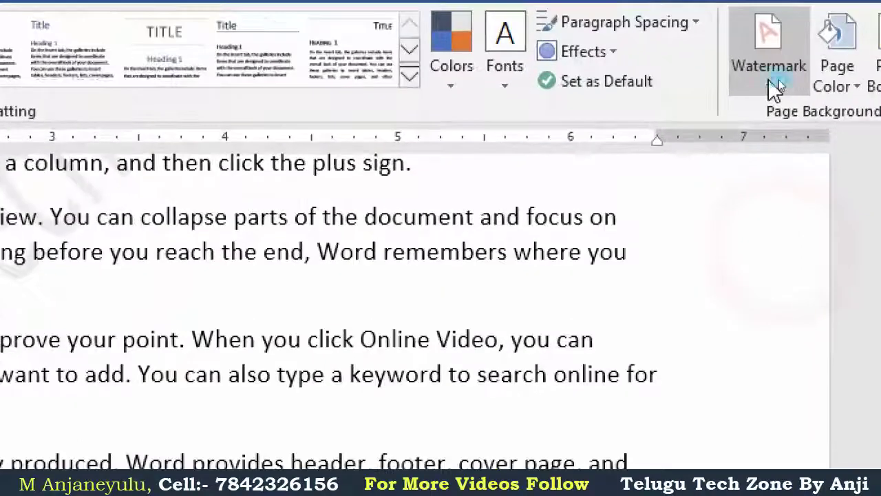
- Set the watermark text colour to orange, then select the Picture watermark option
{"action": "left_click", "coordinate": [780, 82]}
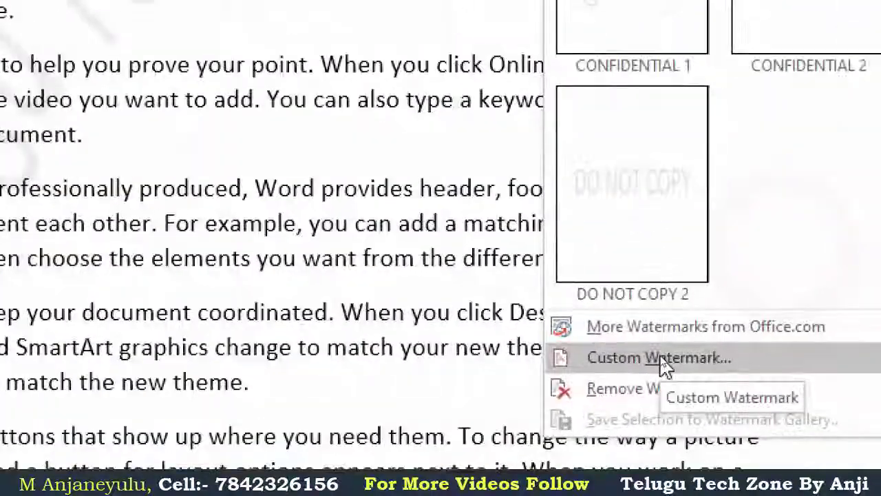
{"action": "left_click", "coordinate": [661, 360]}
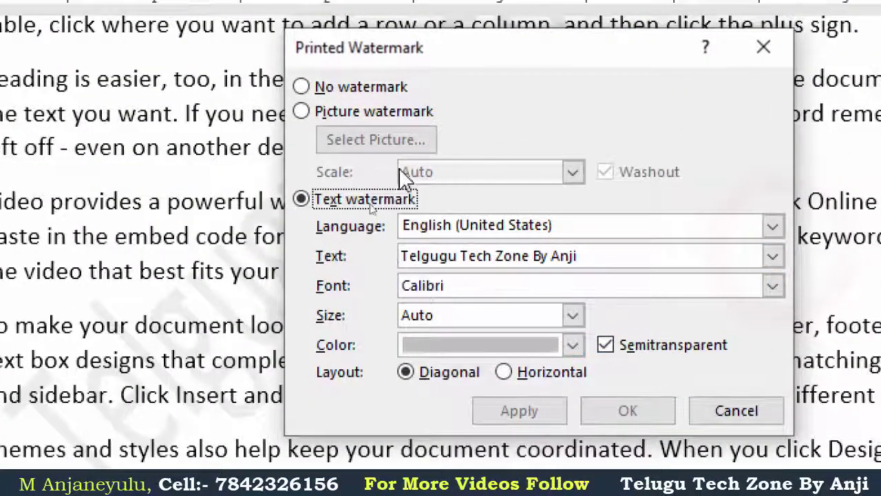
{"action": "left_click", "coordinate": [573, 345]}
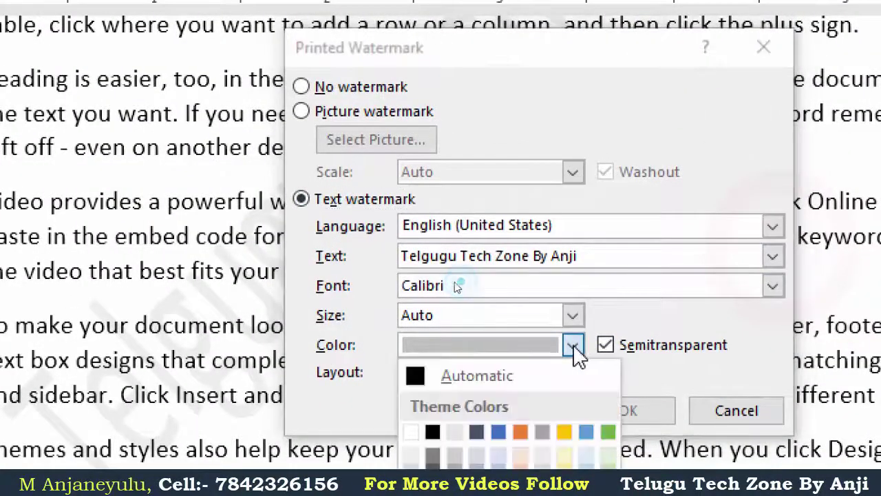
{"action": "left_click", "coordinate": [521, 431]}
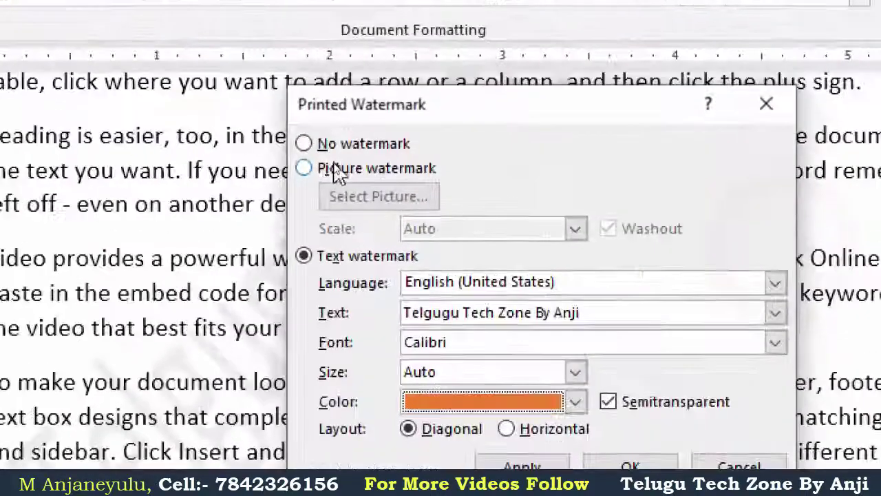
{"action": "left_click", "coordinate": [339, 167]}
- Insert WIN_20200125_08_05_17_Pro from Camera Roll as a washed-out picture watermark
{"action": "left_click", "coordinate": [359, 200]}
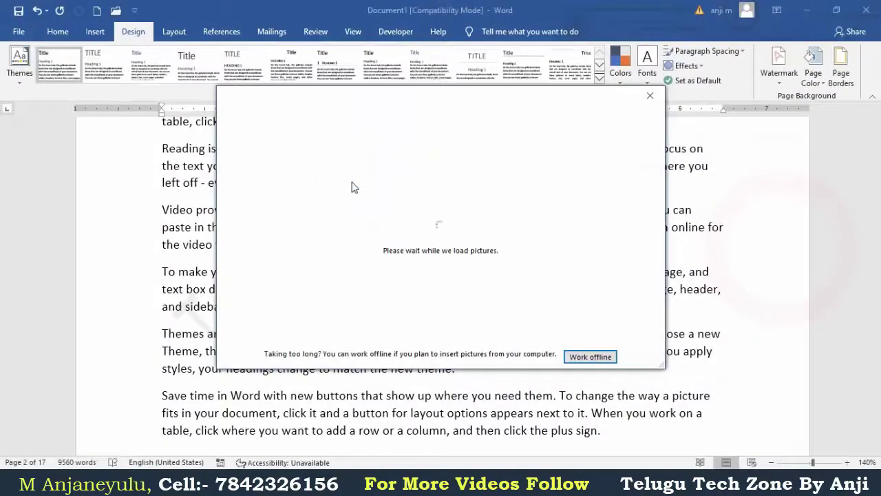
{"action": "left_click", "coordinate": [585, 355]}
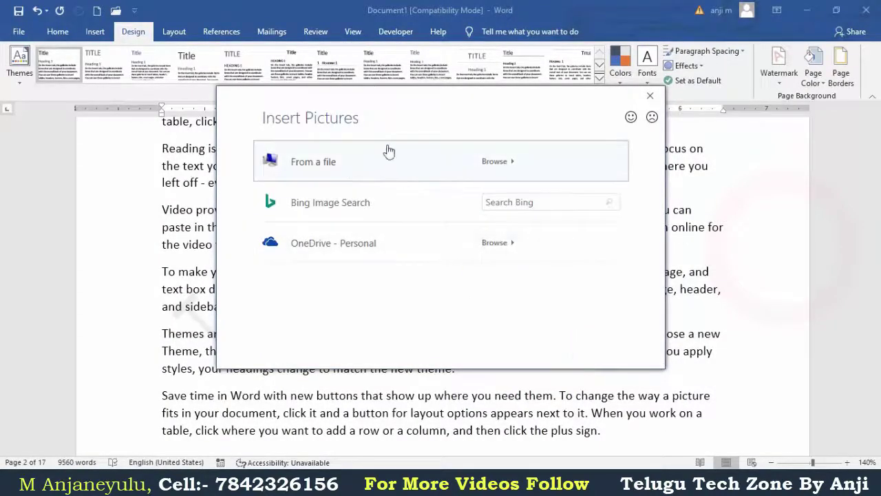
{"action": "left_click", "coordinate": [354, 173]}
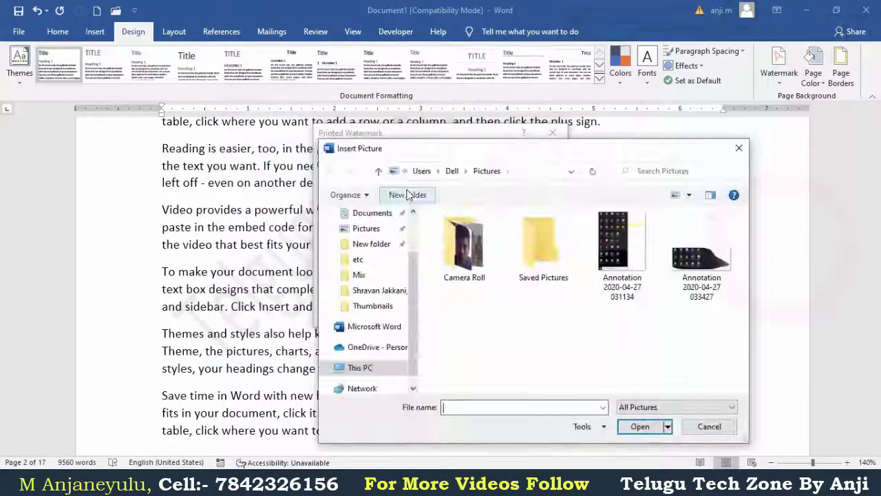
{"action": "left_click", "coordinate": [647, 289]}
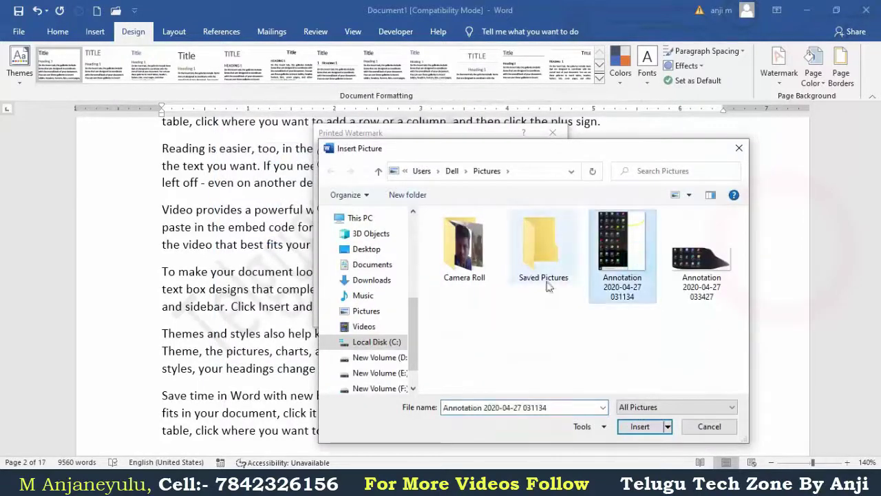
{"action": "double_click", "coordinate": [482, 279]}
{"action": "scroll", "coordinate": [598, 299], "scroll_direction": "down", "scroll_amount": 5}
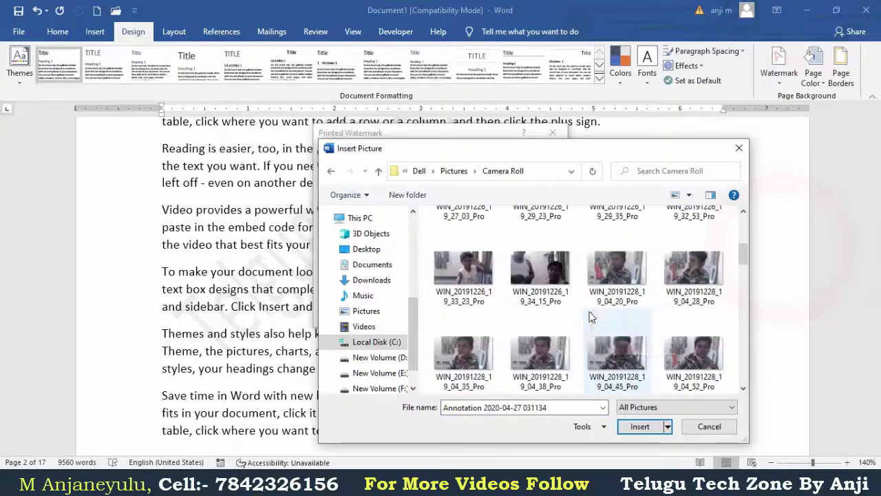
{"action": "scroll", "coordinate": [626, 323], "scroll_direction": "down", "scroll_amount": 2}
{"action": "scroll", "coordinate": [565, 298], "scroll_direction": "down", "scroll_amount": 1}
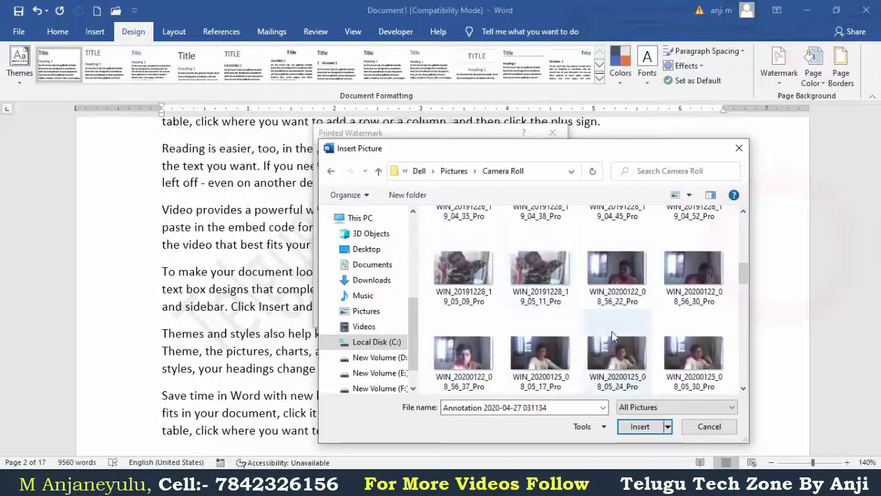
{"action": "left_click", "coordinate": [541, 355]}
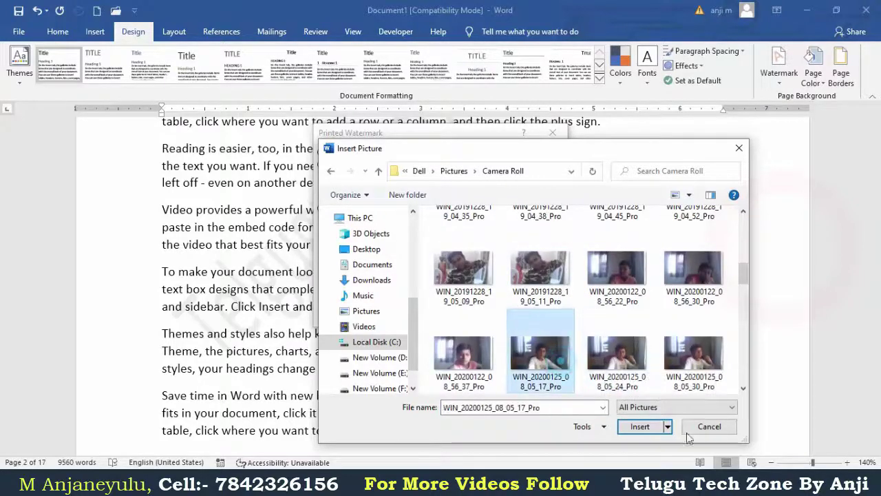
{"action": "left_click", "coordinate": [652, 428]}
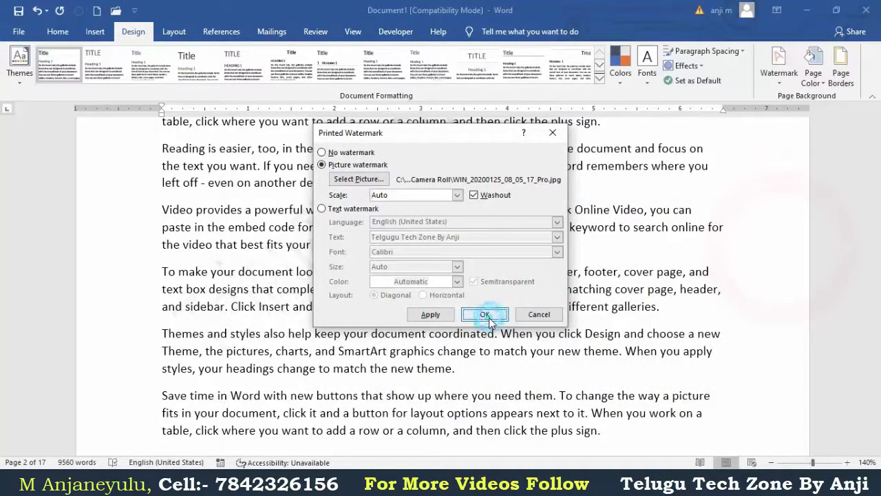
{"action": "left_click", "coordinate": [485, 315]}
{"action": "scroll", "coordinate": [501, 265], "scroll_direction": "down", "scroll_amount": 3}
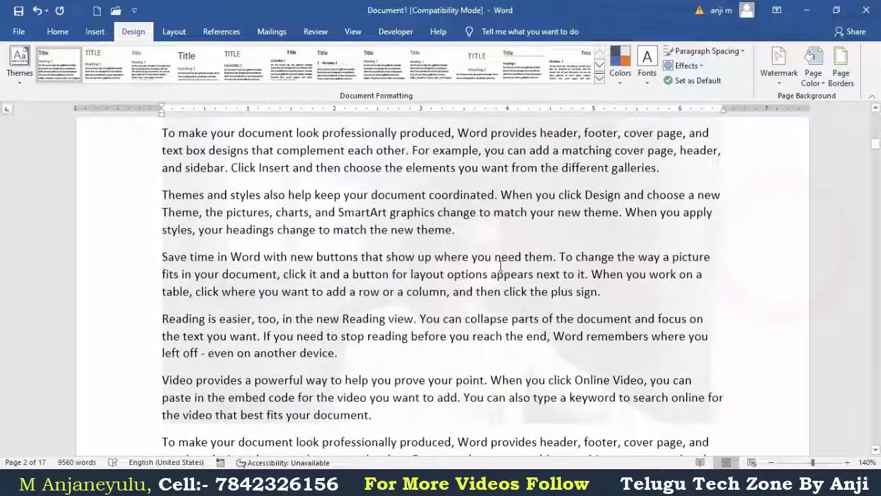
{"action": "scroll", "coordinate": [501, 265], "scroll_direction": "down", "scroll_amount": 4}
{"action": "scroll", "coordinate": [500, 265], "scroll_direction": "down", "scroll_amount": 3}
{"action": "scroll", "coordinate": [501, 261], "scroll_direction": "down", "scroll_amount": 5}
{"action": "scroll", "coordinate": [501, 255], "scroll_direction": "down", "scroll_amount": 5}
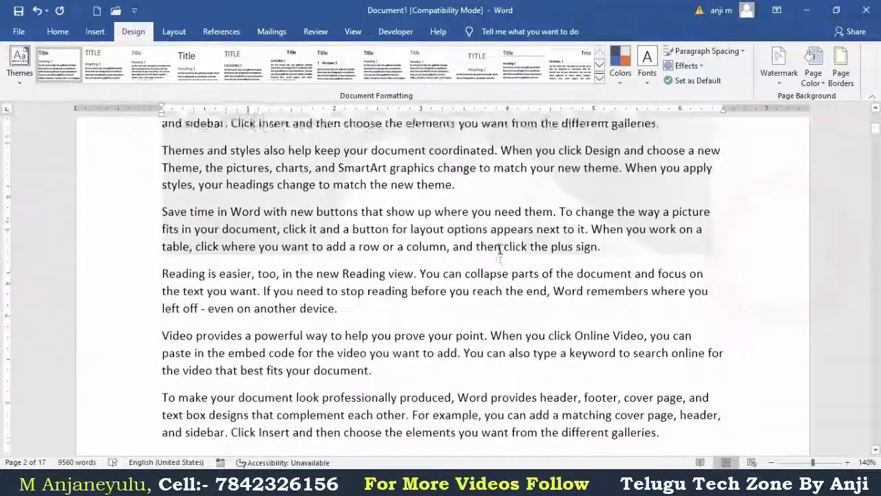
{"action": "scroll", "coordinate": [500, 250], "scroll_direction": "up", "scroll_amount": 3}
{"action": "scroll", "coordinate": [500, 237], "scroll_direction": "up", "scroll_amount": 3}
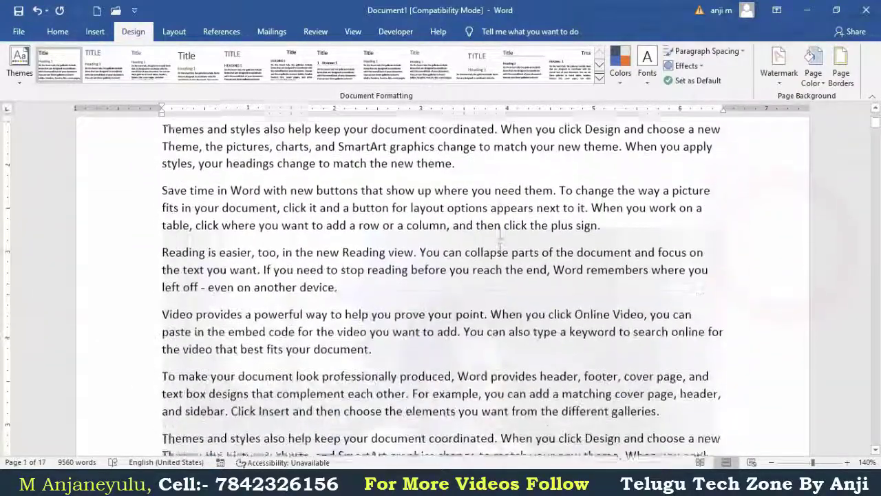
{"action": "scroll", "coordinate": [501, 238], "scroll_direction": "down", "scroll_amount": 3}
{"action": "scroll", "coordinate": [508, 275], "scroll_direction": "down", "scroll_amount": 2}
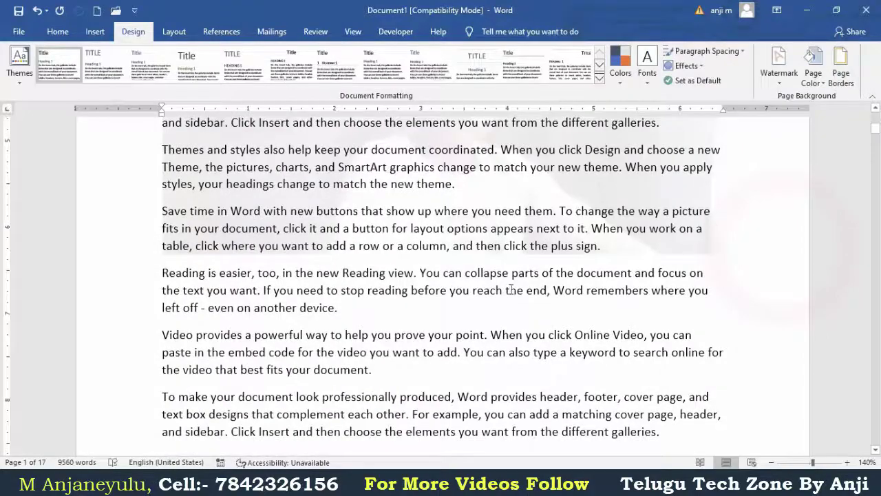
{"action": "scroll", "coordinate": [511, 289], "scroll_direction": "up", "scroll_amount": 3}
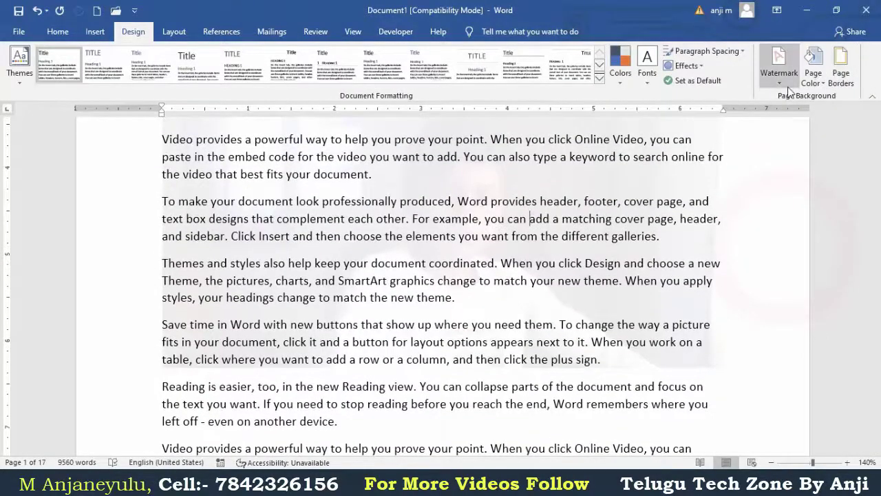
- Choose Remove Watermark from the Watermark gallery to clear the photo
{"action": "left_click", "coordinate": [785, 83]}
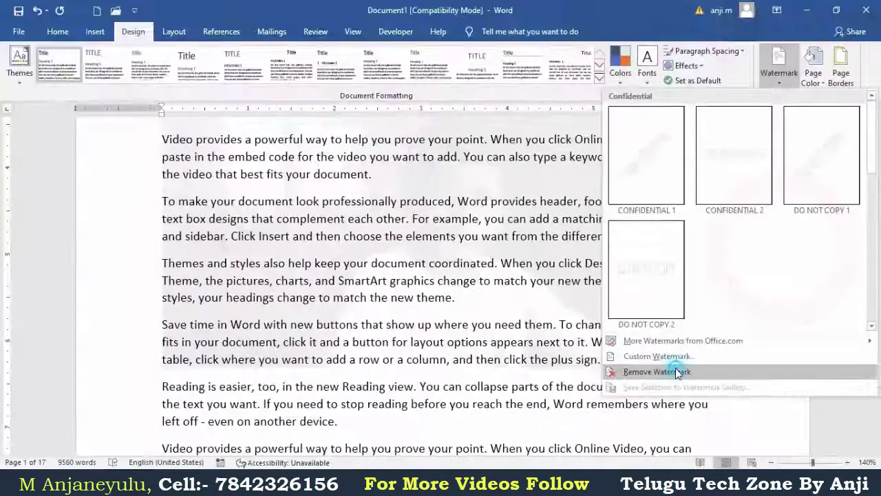
{"action": "left_click", "coordinate": [657, 371]}
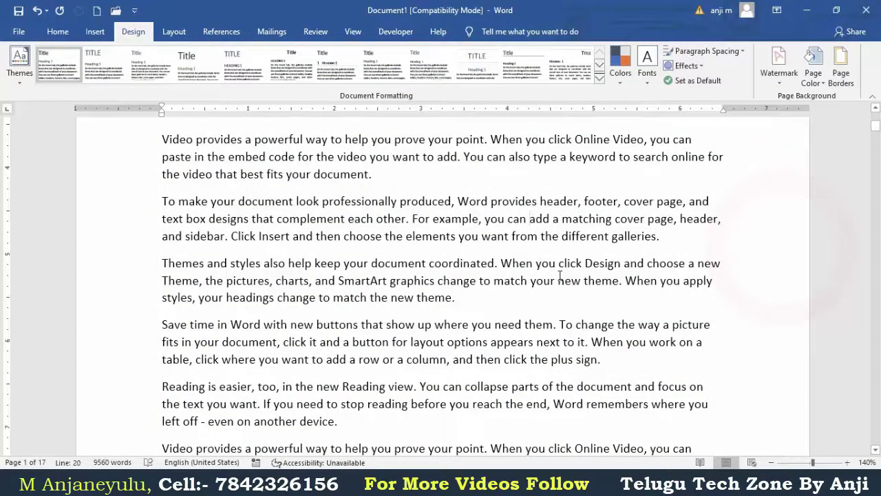